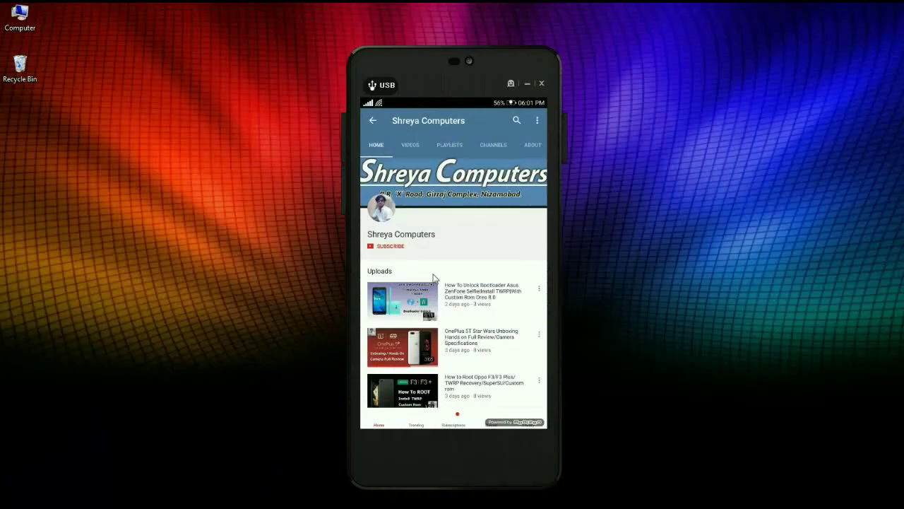
Subscribe to the Shreya Computers channel and turn on all notifications with the bell
{"action": "left_click", "coordinate": [394, 247]}
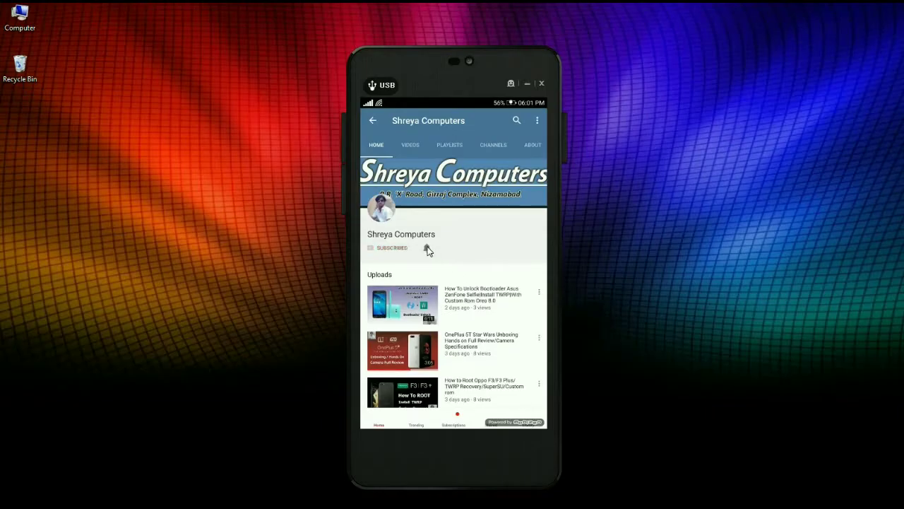
{"action": "left_click", "coordinate": [428, 248]}
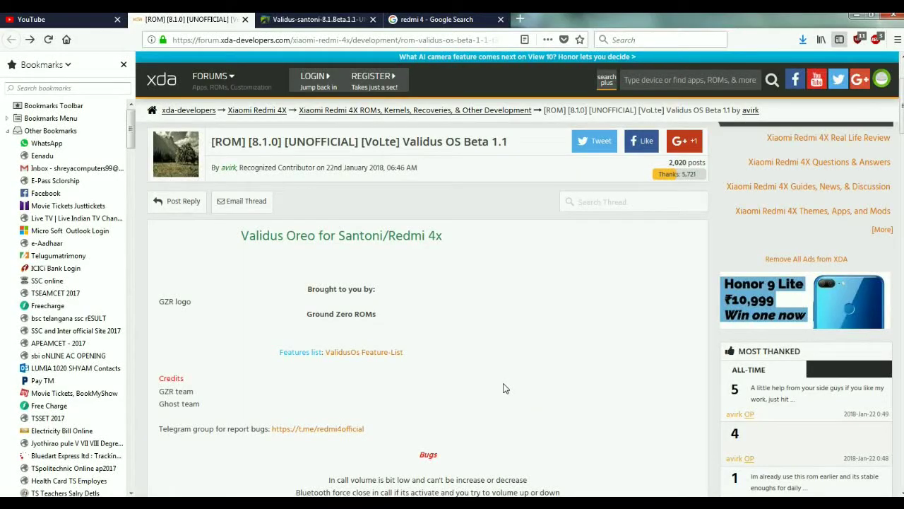
Scroll the XDA Validus OS Beta 1.1 thread down to the installation instructions and downloads
{"action": "scroll", "coordinate": [499, 308], "scroll_direction": "down", "scroll_amount": 10}
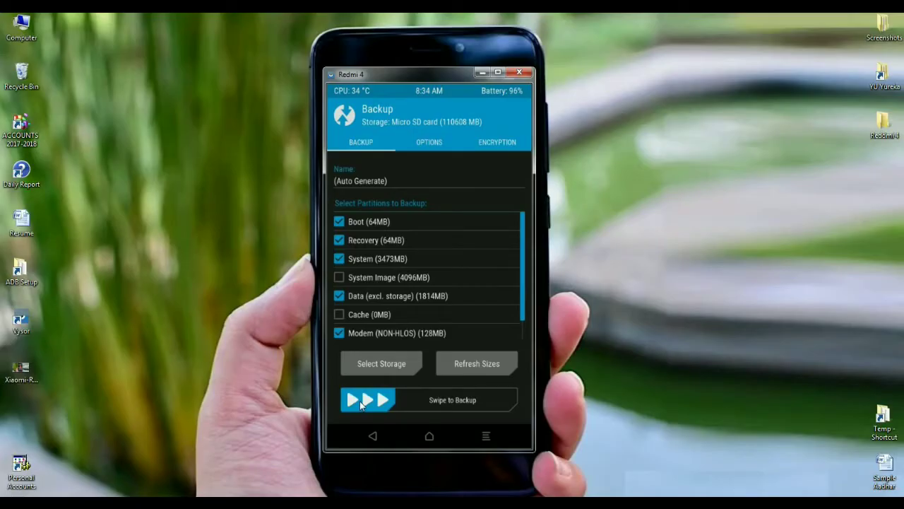
Back up Boot, Recovery, System, Data and Modem to the Micro SD card
{"action": "left_click_drag", "start_coordinate": [359, 401], "coordinate": [500, 405]}
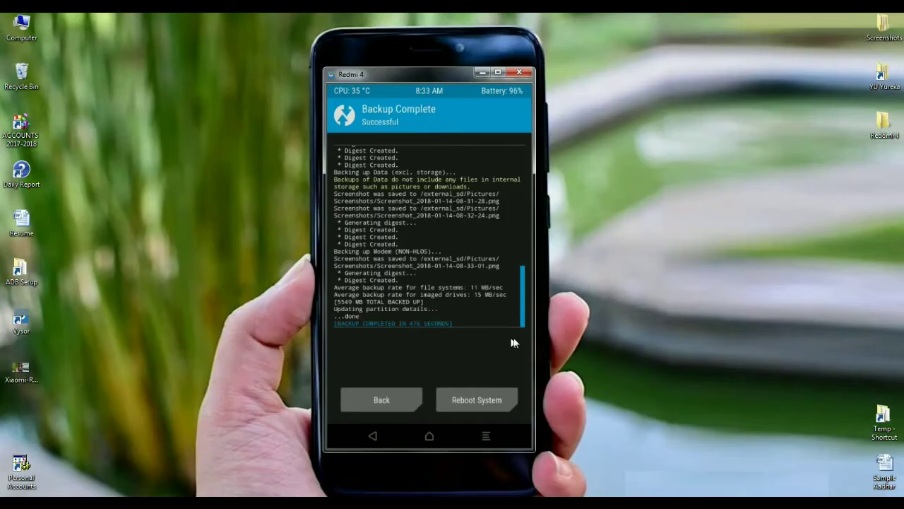
Use Advanced Wipe to clear Dalvik/ART Cache, System, Data and Cache, keeping internal storage
{"action": "left_click", "coordinate": [360, 390]}
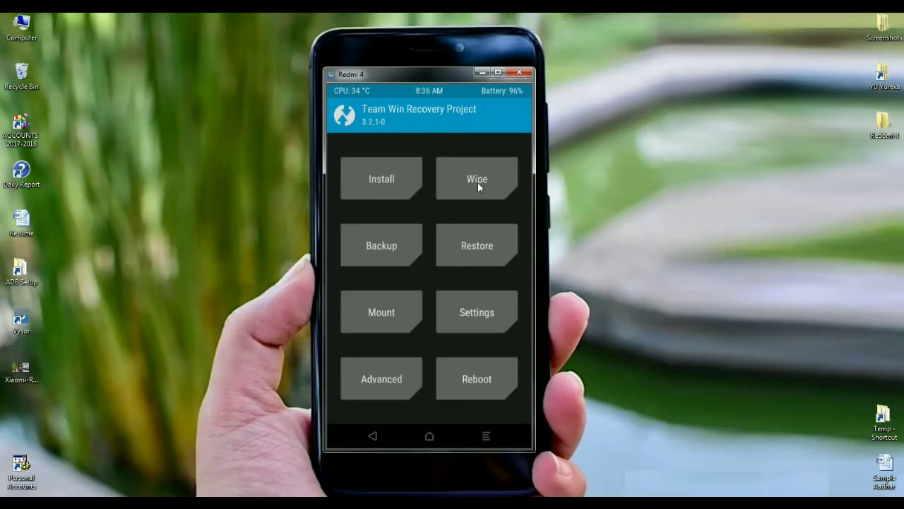
{"action": "left_click", "coordinate": [478, 182]}
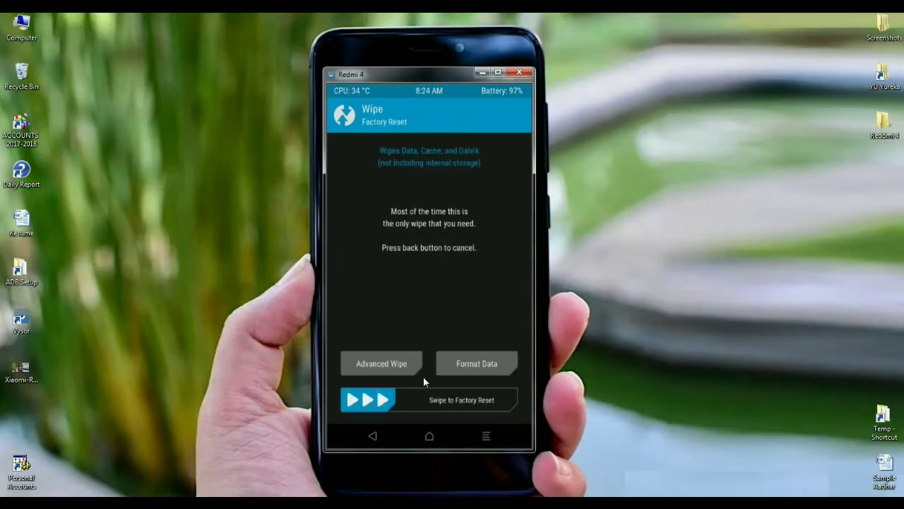
{"action": "left_click", "coordinate": [398, 364]}
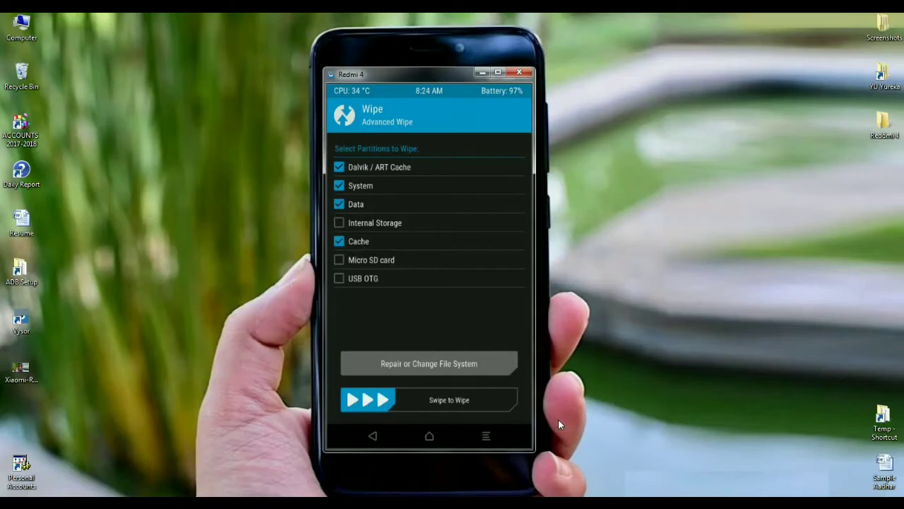
{"action": "left_click_drag", "start_coordinate": [368, 400], "coordinate": [441, 399]}
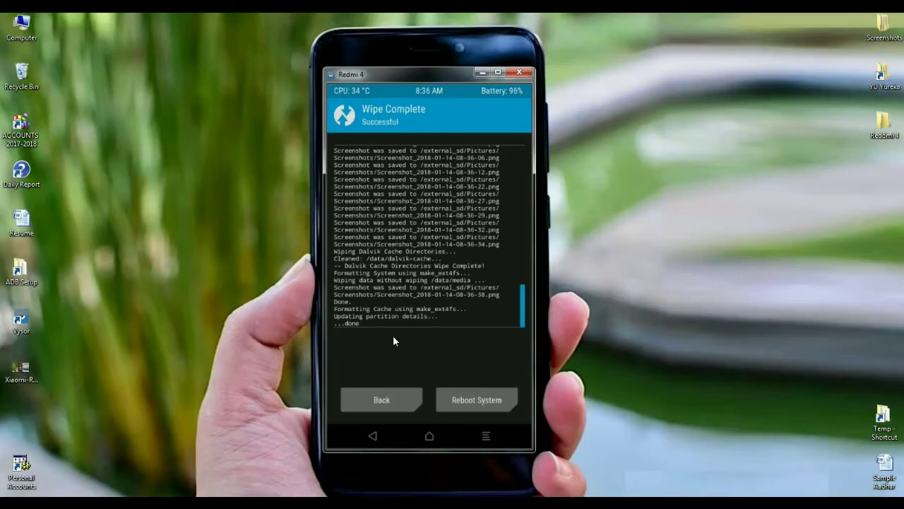
Install the Validus-santoni 8.1 Beta 1.1 zip from /external_sd
{"action": "left_click", "coordinate": [382, 400]}
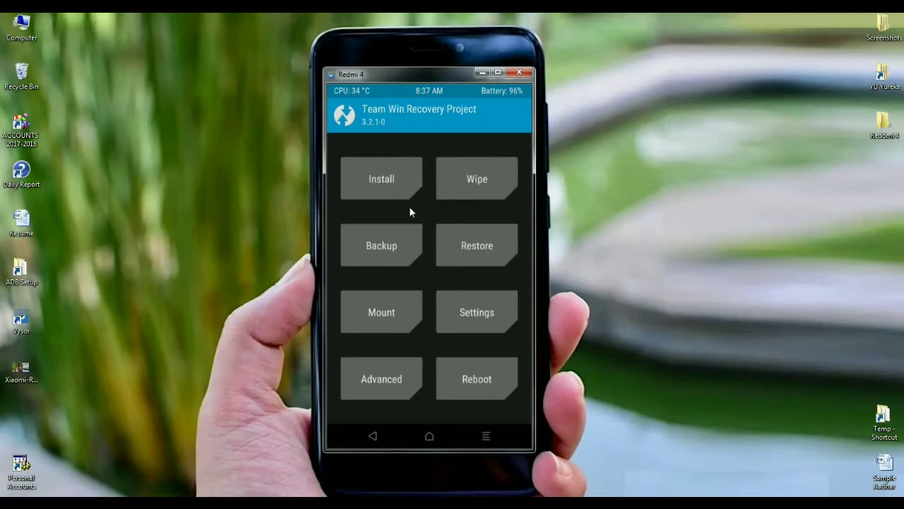
{"action": "left_click", "coordinate": [389, 182]}
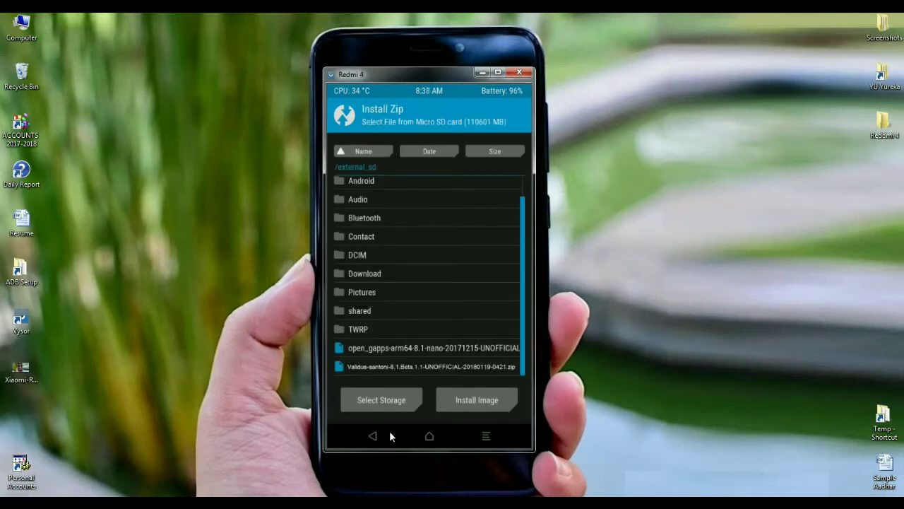
{"action": "left_click", "coordinate": [416, 368]}
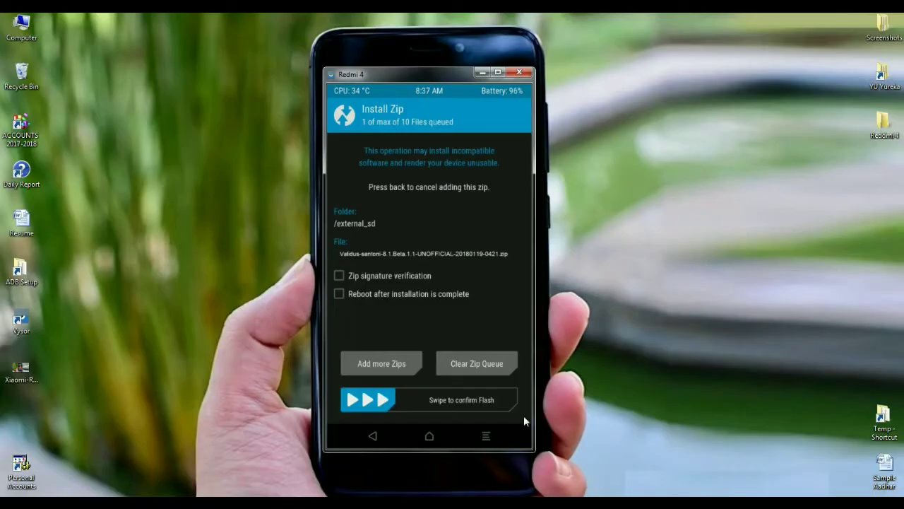
{"action": "left_click_drag", "start_coordinate": [368, 400], "coordinate": [495, 400]}
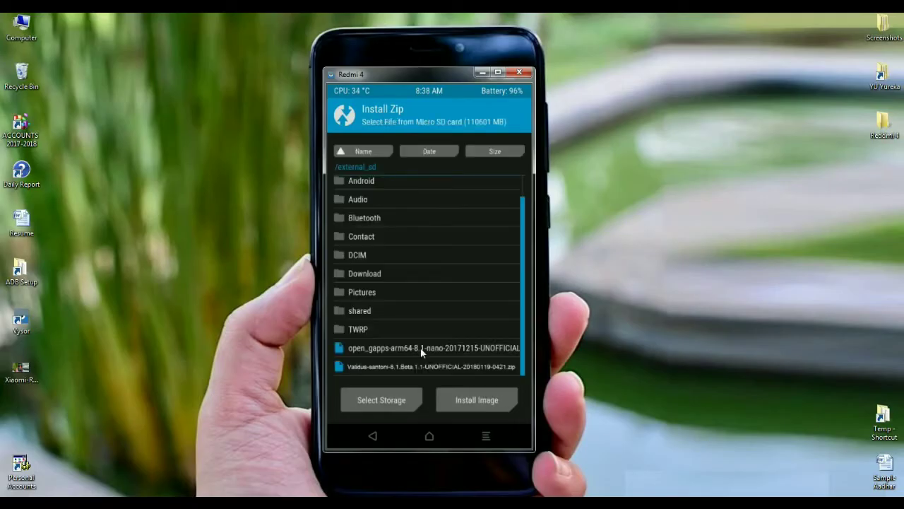
Install the open_gapps-arm64-8.1-nano zip on top of the Validus ROM
{"action": "left_click", "coordinate": [421, 347]}
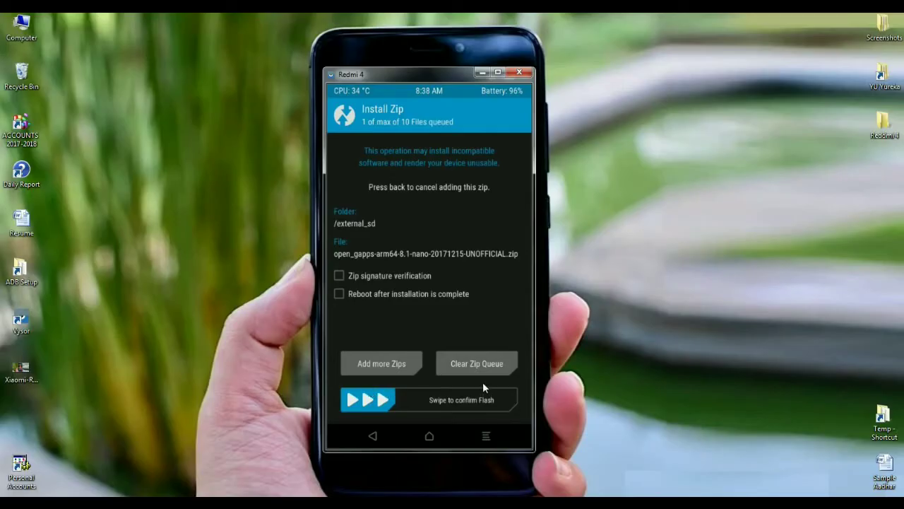
{"action": "left_click_drag", "start_coordinate": [368, 400], "coordinate": [513, 399]}
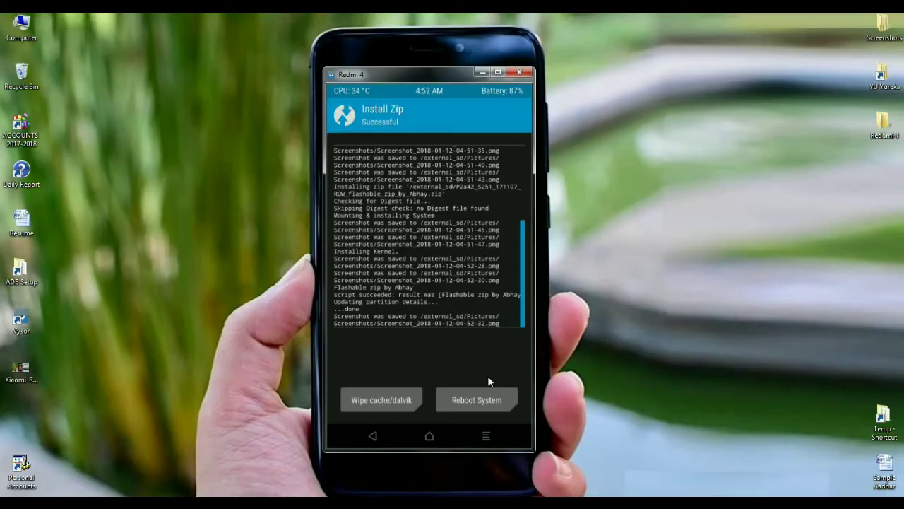
Wipe the cache and Dalvik cache after flashing the ROM and GApps
{"action": "left_click", "coordinate": [369, 401]}
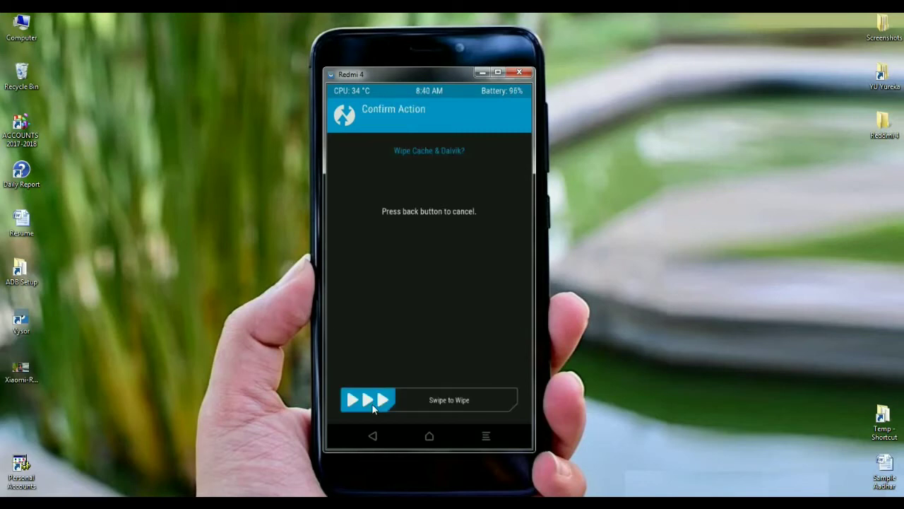
{"action": "left_click_drag", "start_coordinate": [374, 409], "coordinate": [511, 401]}
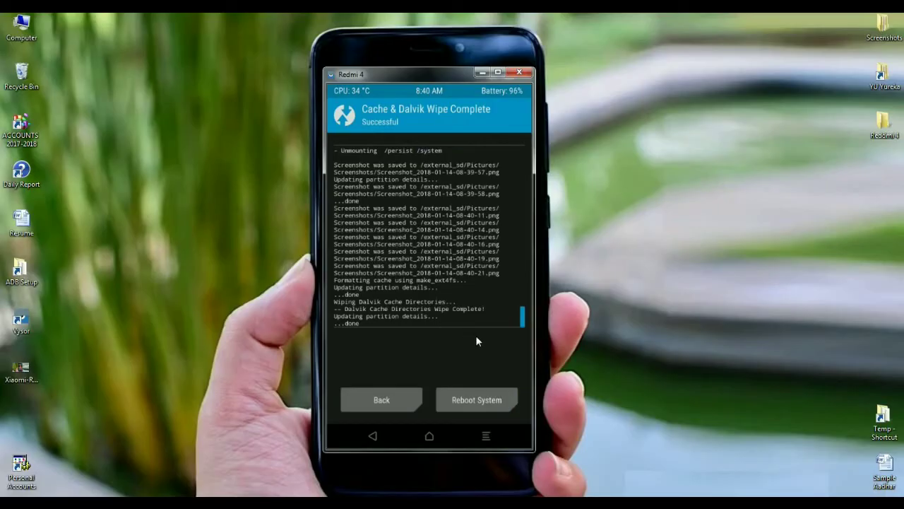
Reboot the system so the phone starts Android 8.1 Oreo from the Validus ROM
{"action": "left_click", "coordinate": [489, 402]}
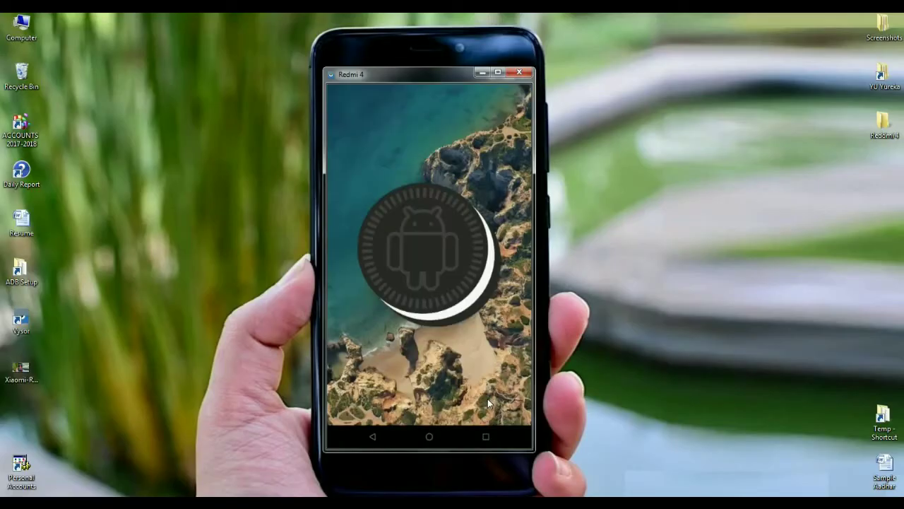